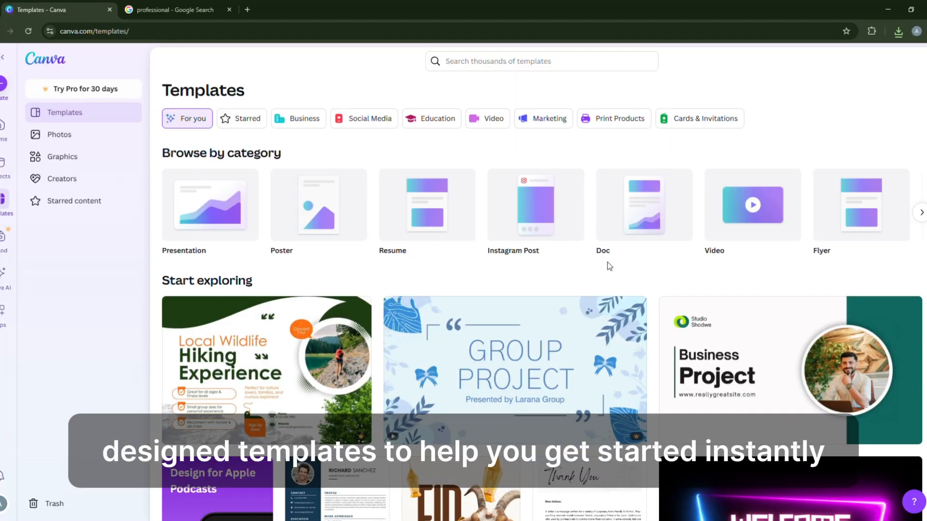
Step: Create a new blank Instagram Post (4:5) design from the template gallery
scroll(290, 283, down, 4)
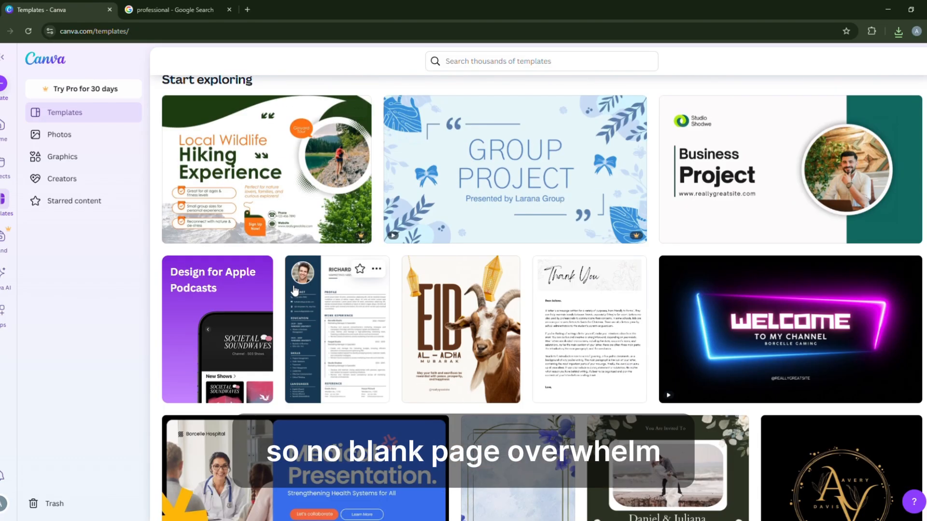
scroll(294, 290, down, 10)
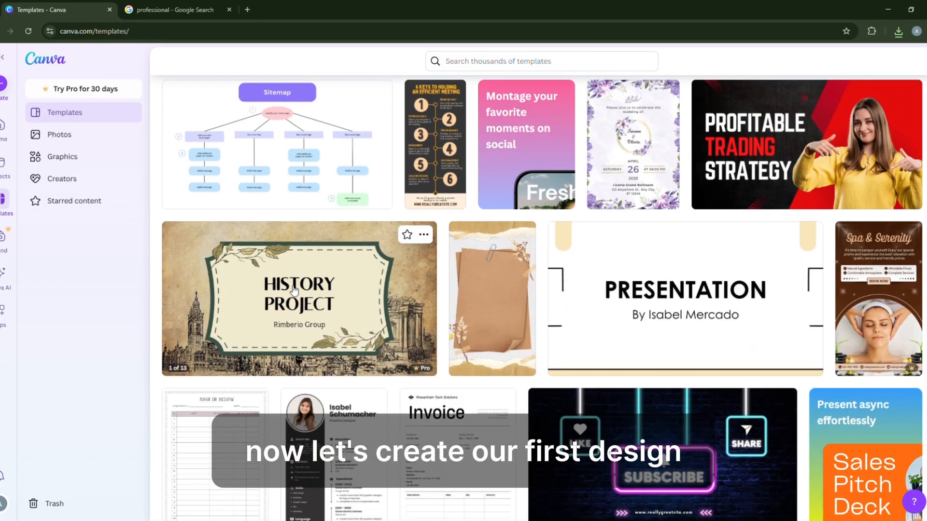
scroll(294, 289, down, 4)
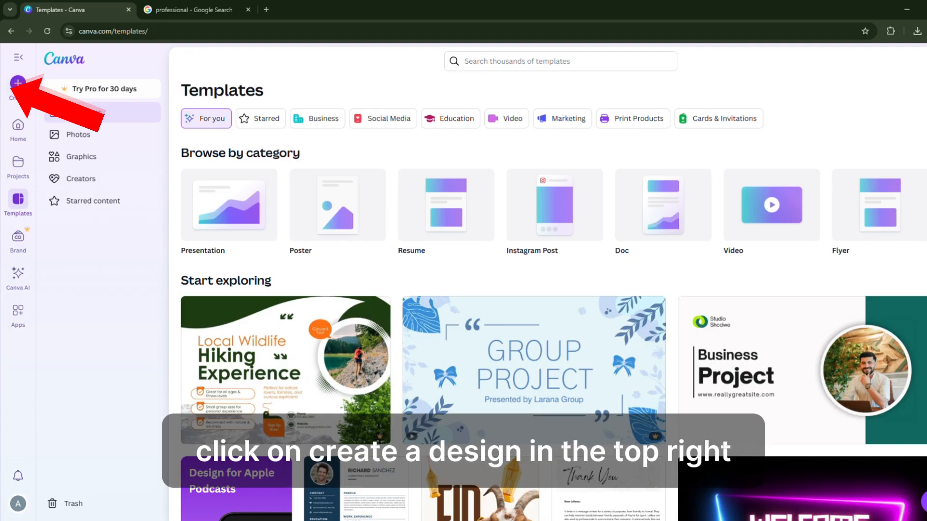
click(1, 83)
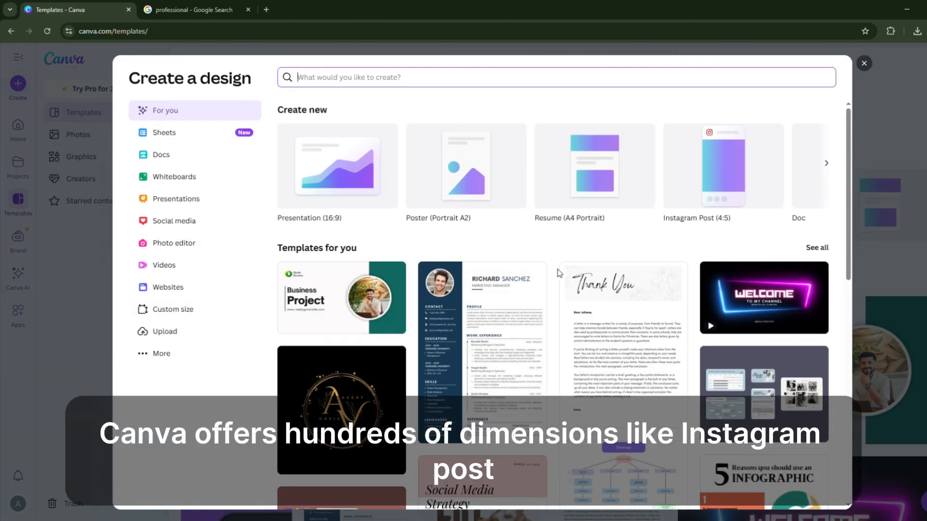
scroll(572, 271, down, 1)
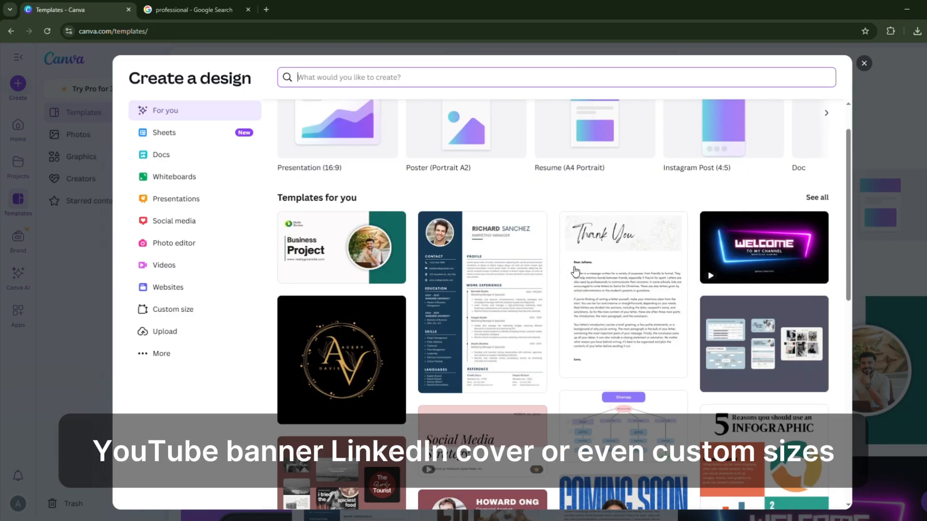
scroll(574, 271, down, 3)
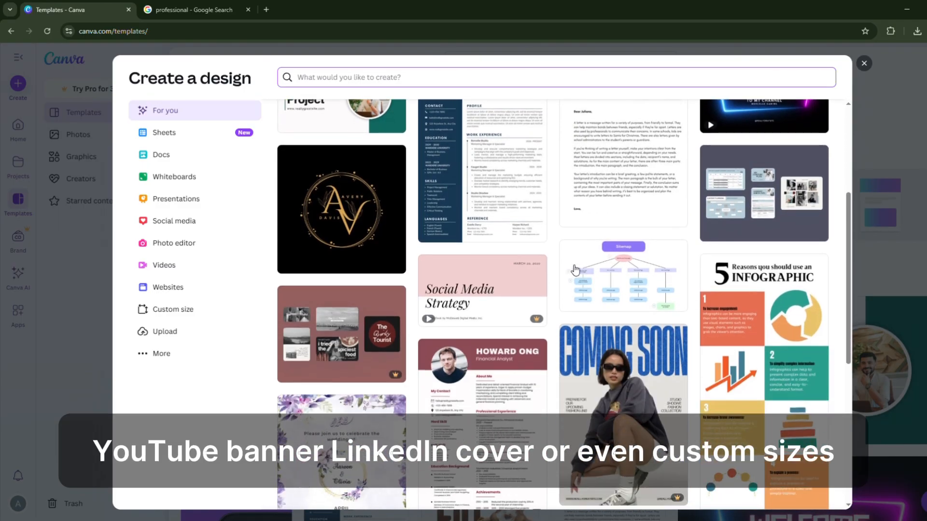
scroll(575, 269, down, 3)
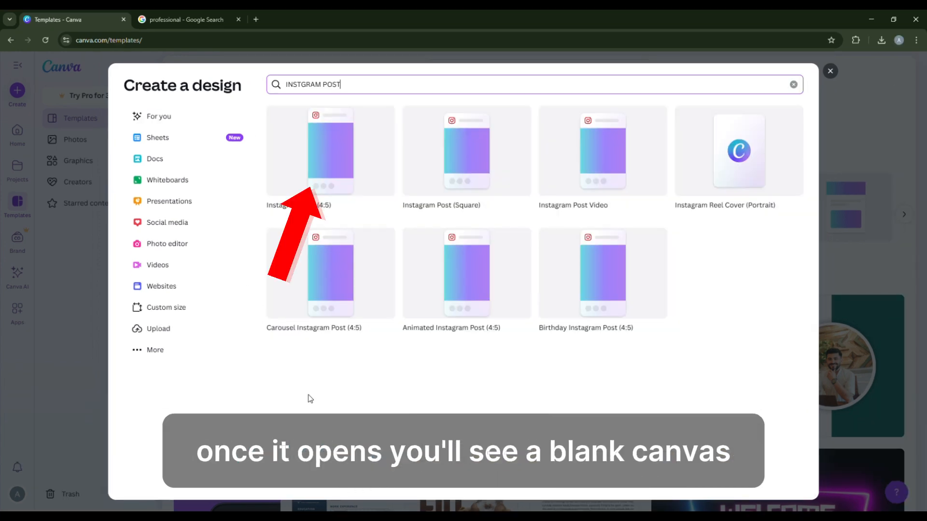
click(347, 175)
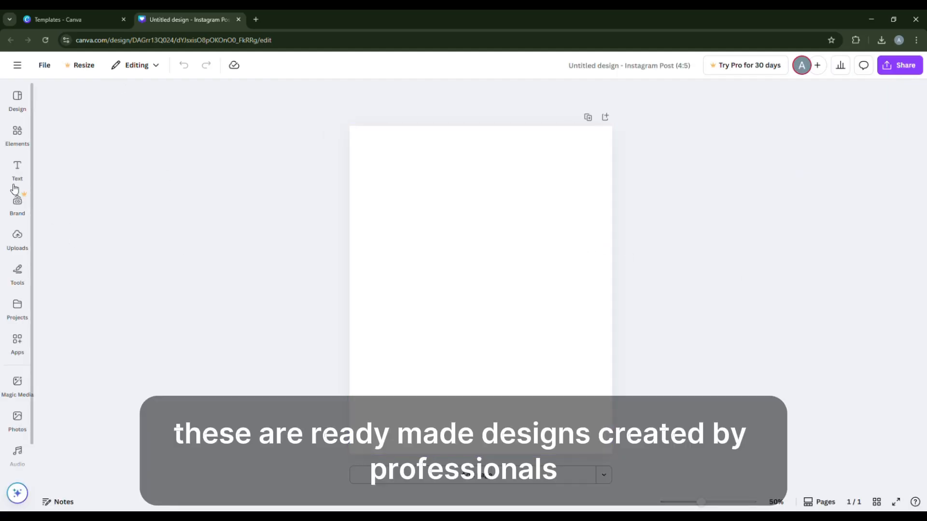
Step: Apply the Sky Blue Aesthetic Motivational Quote Instagram Post template to the blank page
click(19, 100)
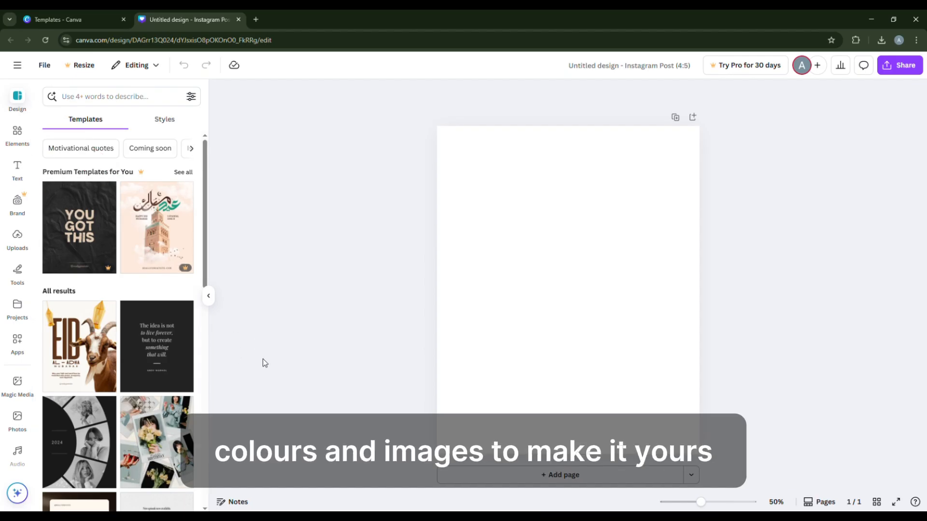
scroll(95, 340, down, 3)
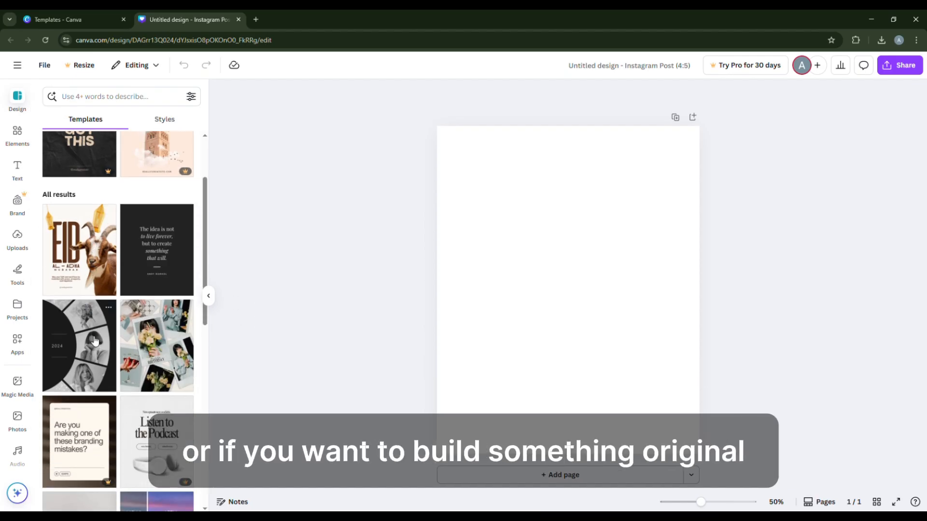
scroll(95, 341, down, 6)
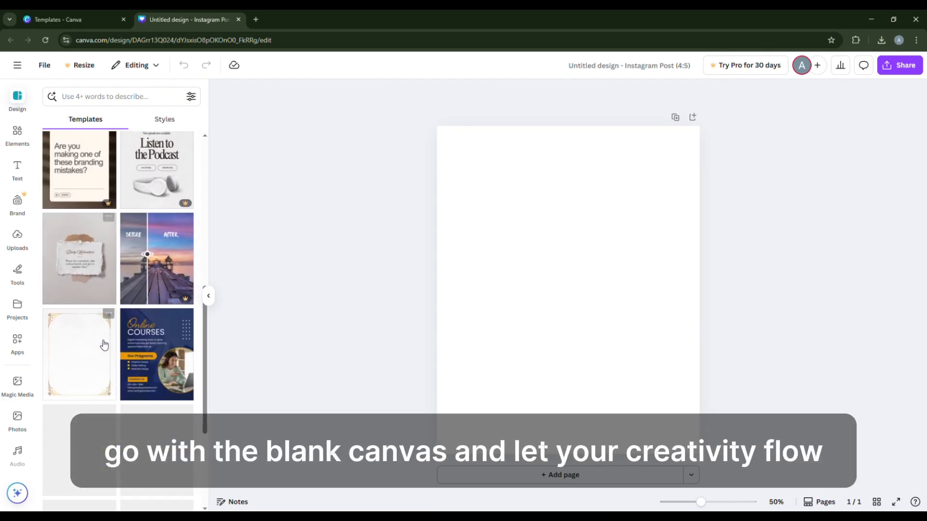
scroll(104, 345, down, 6)
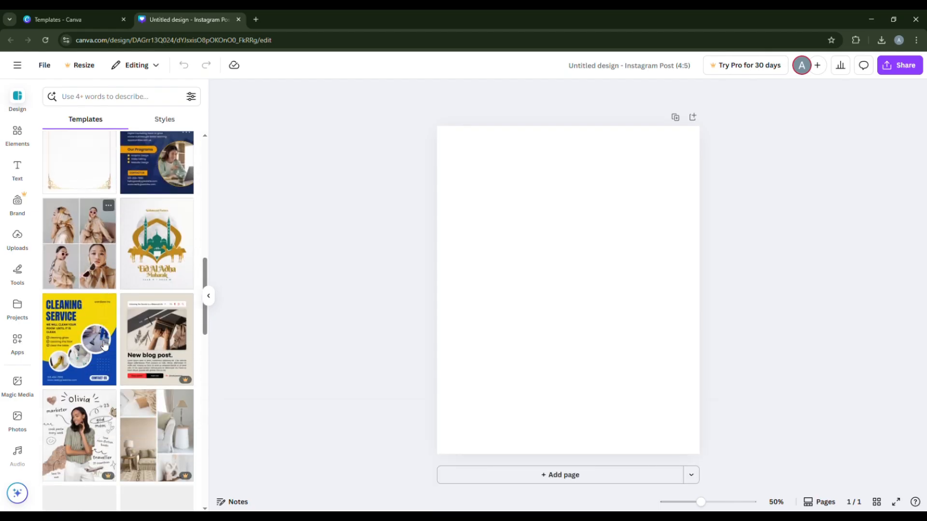
scroll(104, 344, down, 4)
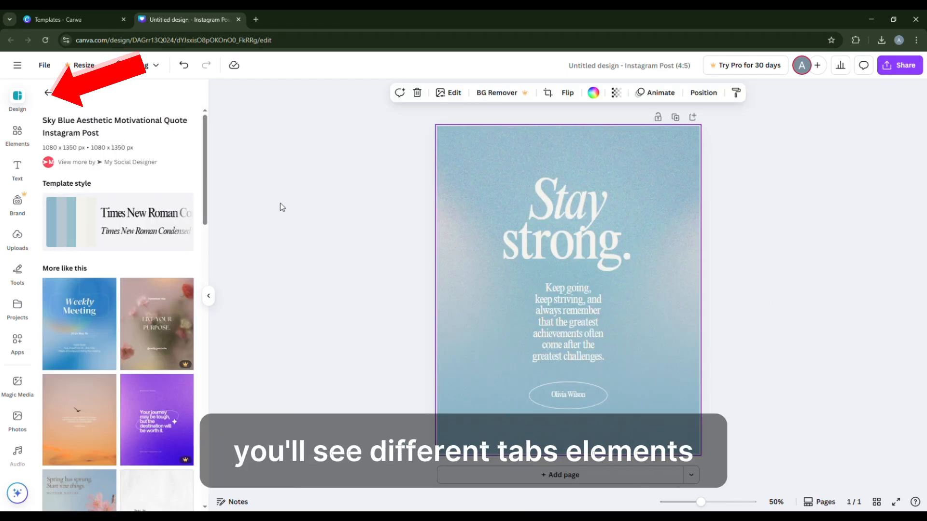
Step: Browse the Elements results for nature and the uploaded images
click(25, 142)
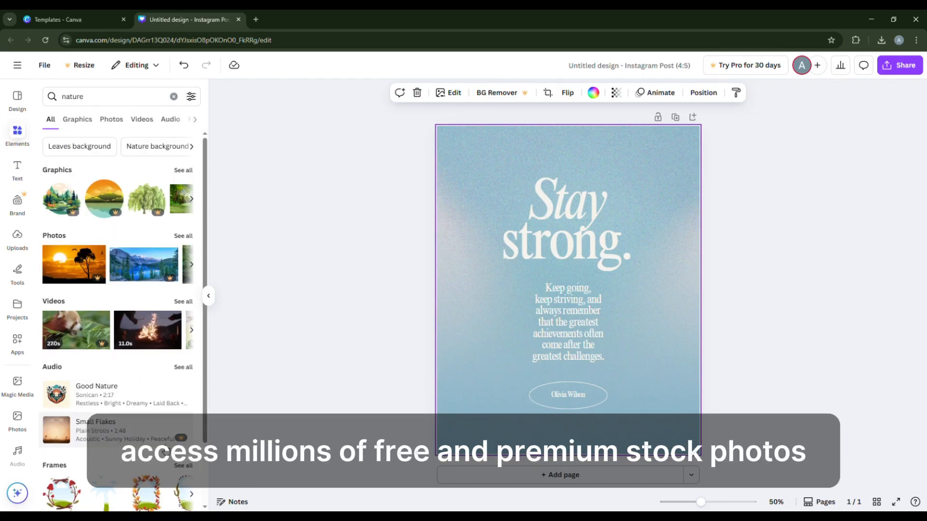
click(112, 123)
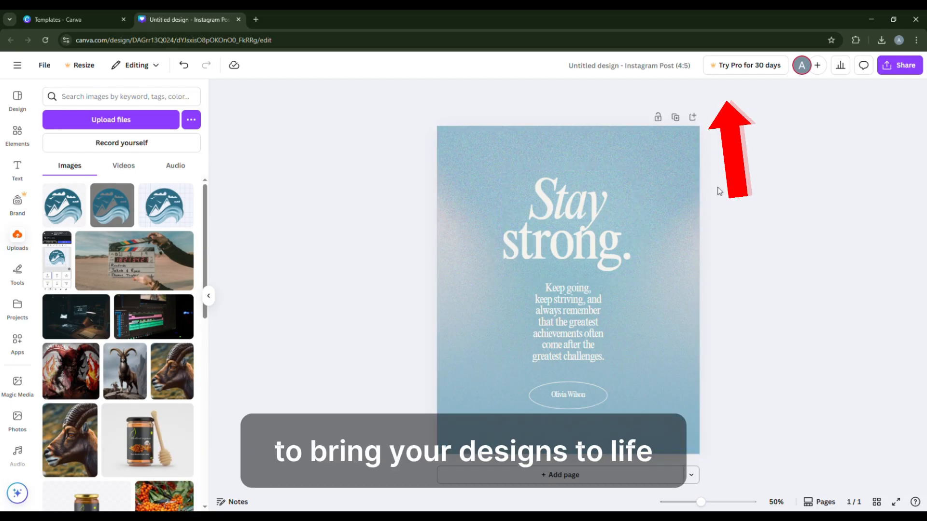
Step: Apply the Typewriter animation to the "Stay strong." heading
click(616, 242)
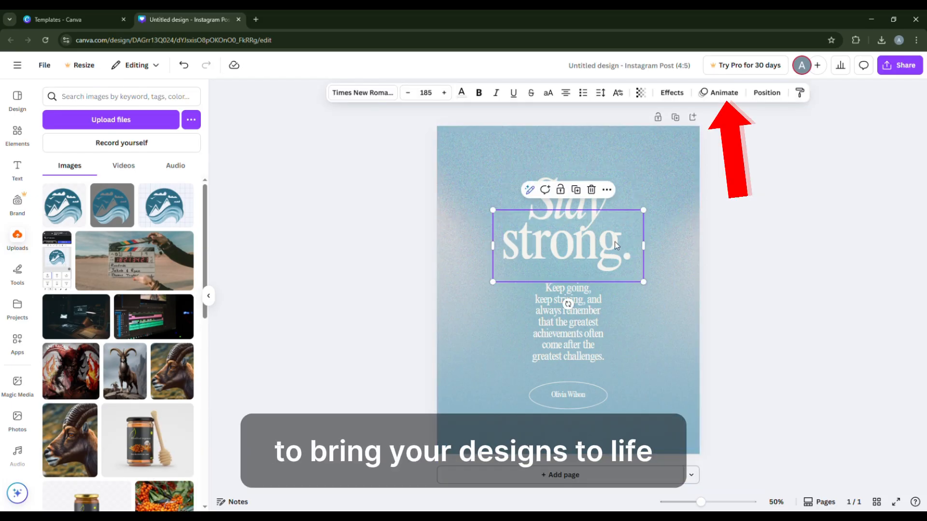
click(719, 93)
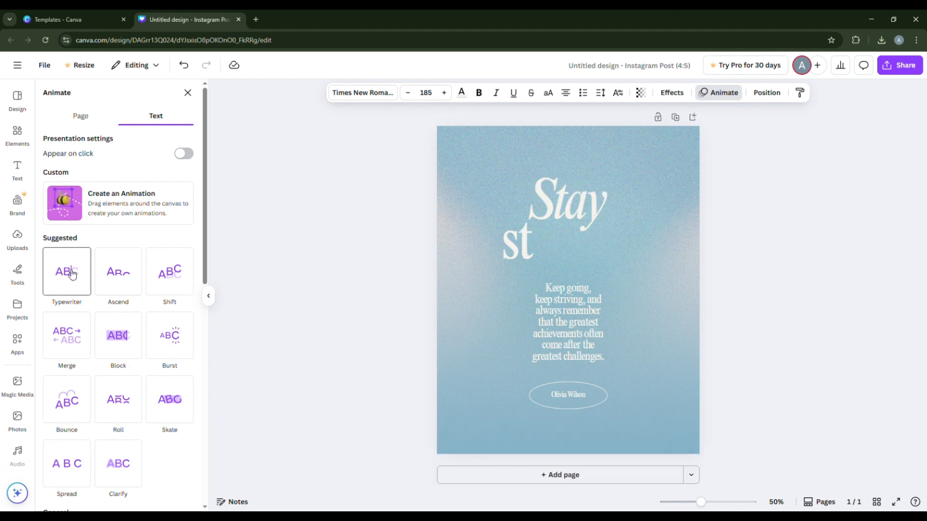
click(72, 275)
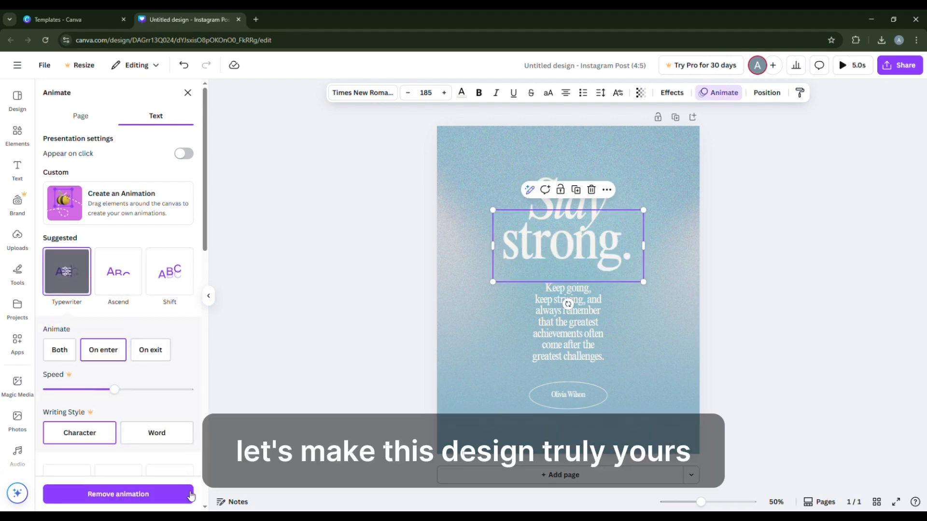
Step: Browse the Elements graphics for instagram icon and the Brand Kit options
click(26, 138)
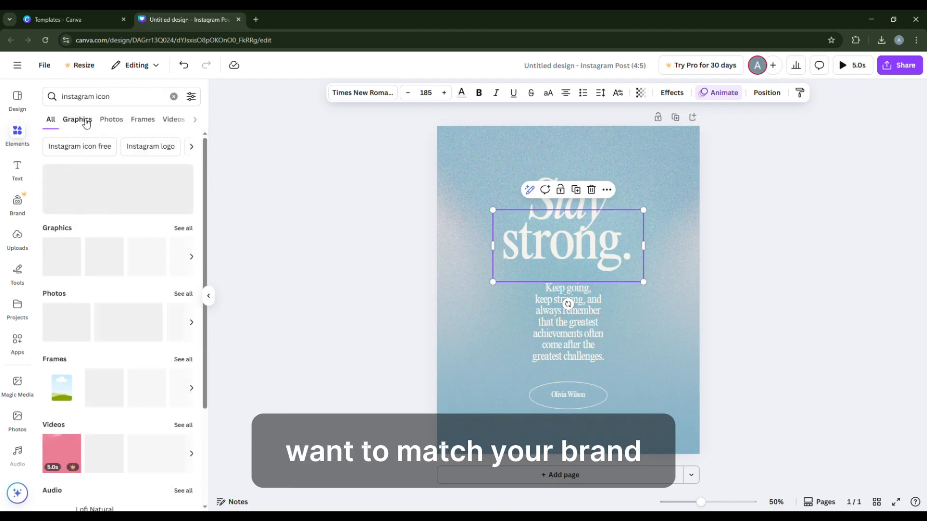
click(83, 121)
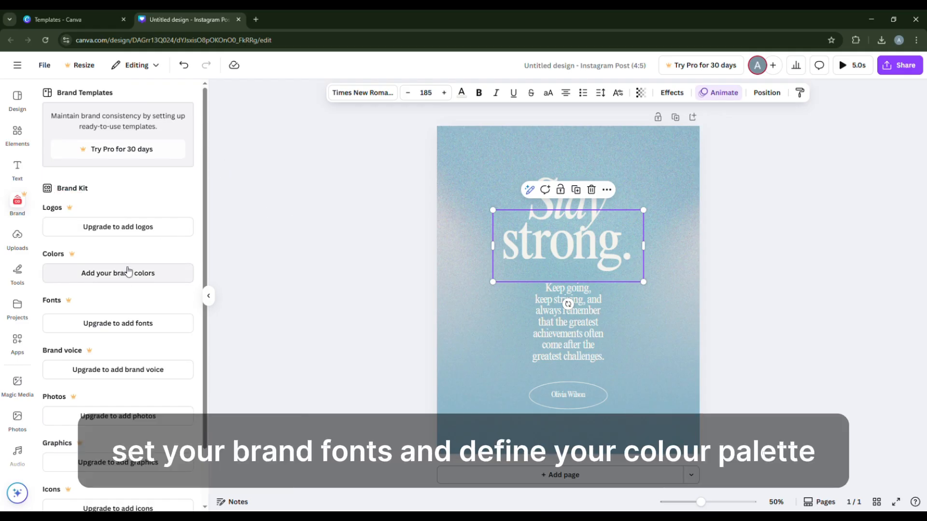
scroll(127, 275, down, 1)
scroll(131, 271, down, 1)
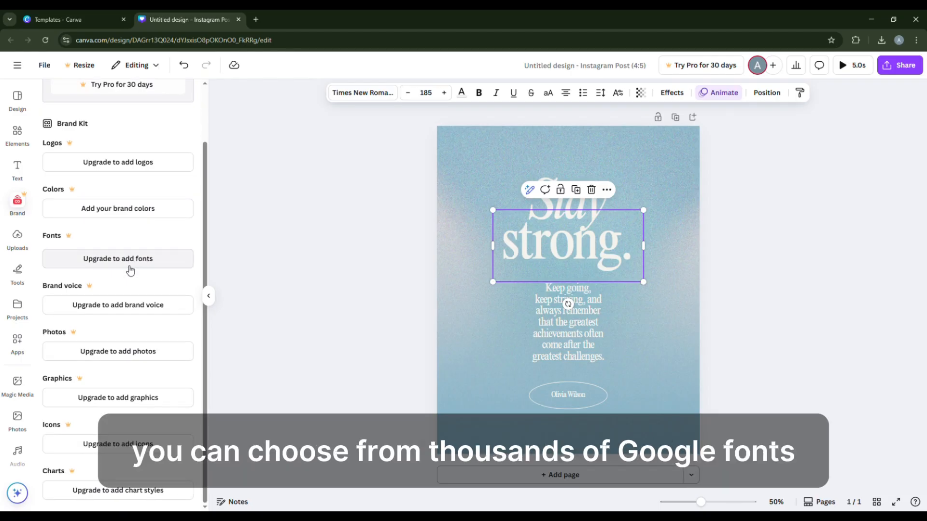
scroll(133, 375, up, 1)
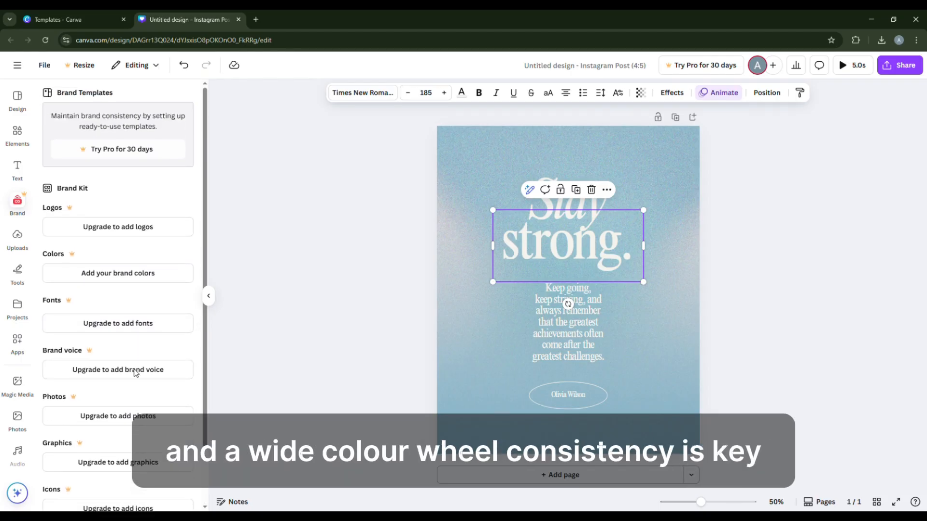
scroll(134, 376, down, 1)
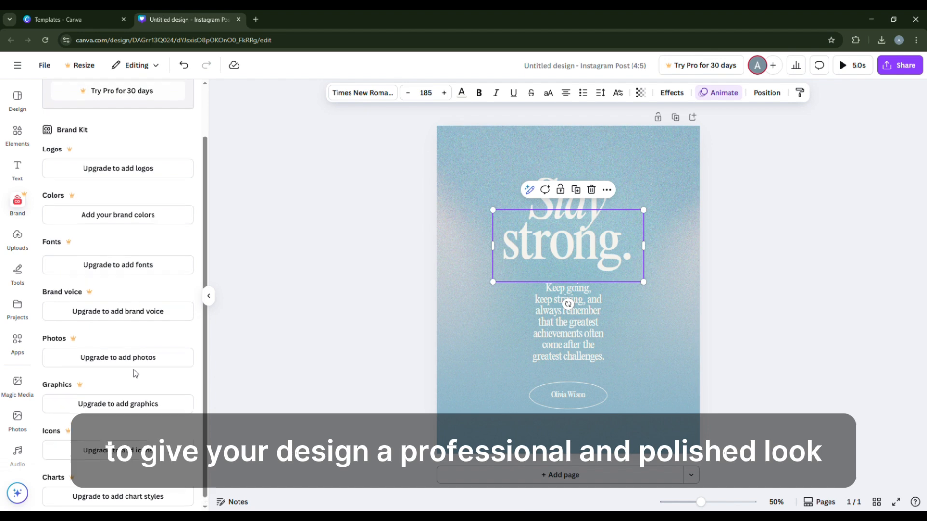
scroll(134, 375, up, 2)
scroll(137, 376, down, 2)
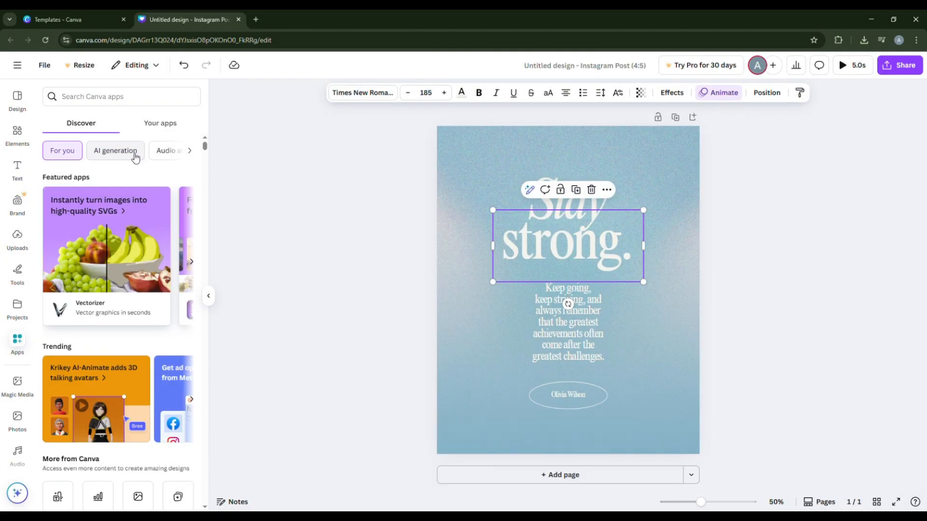
Step: Explore the AI generation apps and the Magic Media image generator
click(127, 152)
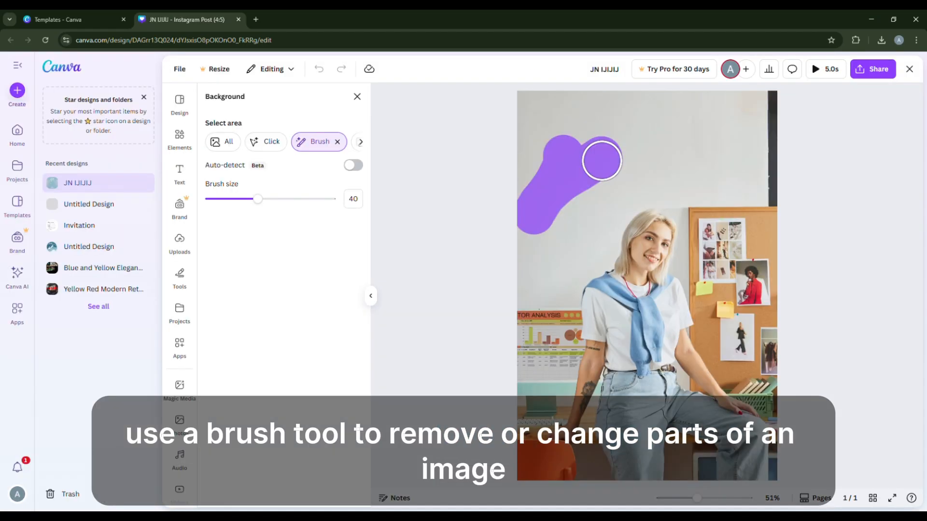
mouse_move(602, 160)
mouse_down()
mouse_move(594, 190)
mouse_move(677, 156)
mouse_move(709, 101)
mouse_move(657, 132)
mouse_move(662, 157)
mouse_move(613, 146)
mouse_move(670, 172)
mouse_move(734, 176)
mouse_move(707, 182)
mouse_move(737, 186)
mouse_move(755, 303)
mouse_move(752, 209)
mouse_move(723, 253)
mouse_move(709, 237)
mouse_move(703, 268)
mouse_move(702, 231)
mouse_move(467, 125)
mouse_move(511, 99)
mouse_move(590, 104)
mouse_move(649, 124)
mouse_up()
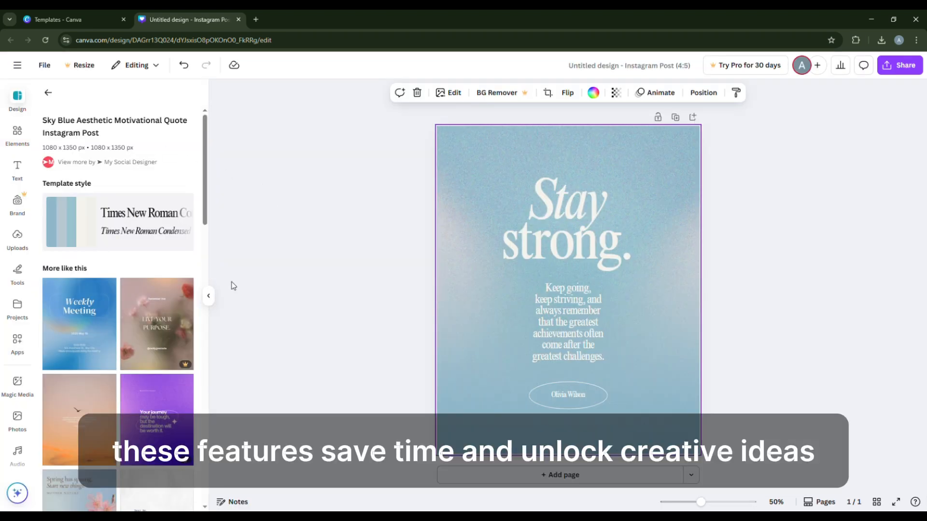
click(25, 141)
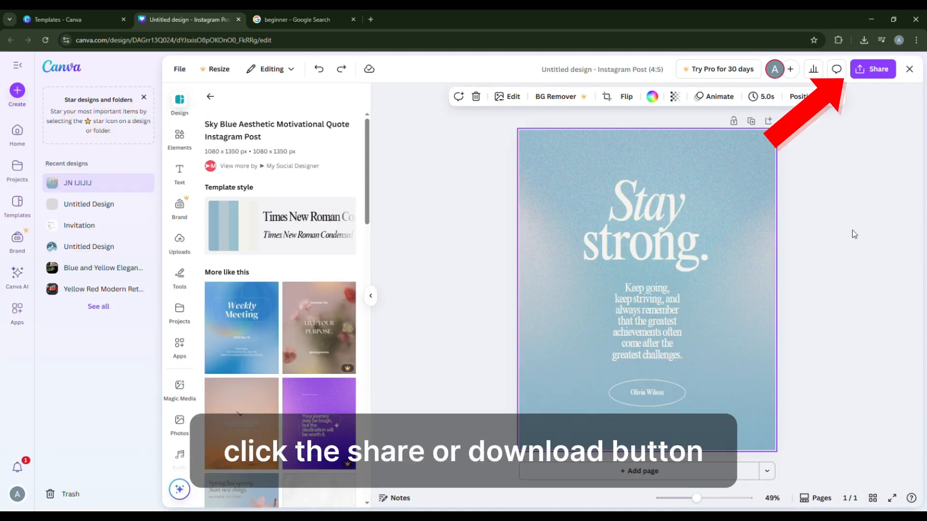
Step: Download the design as a PNG file through the share options
click(864, 71)
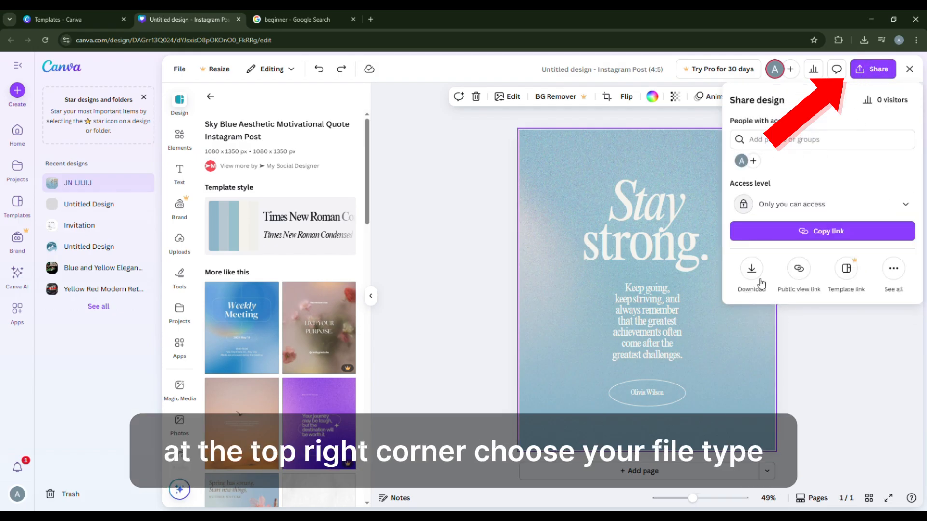
click(752, 272)
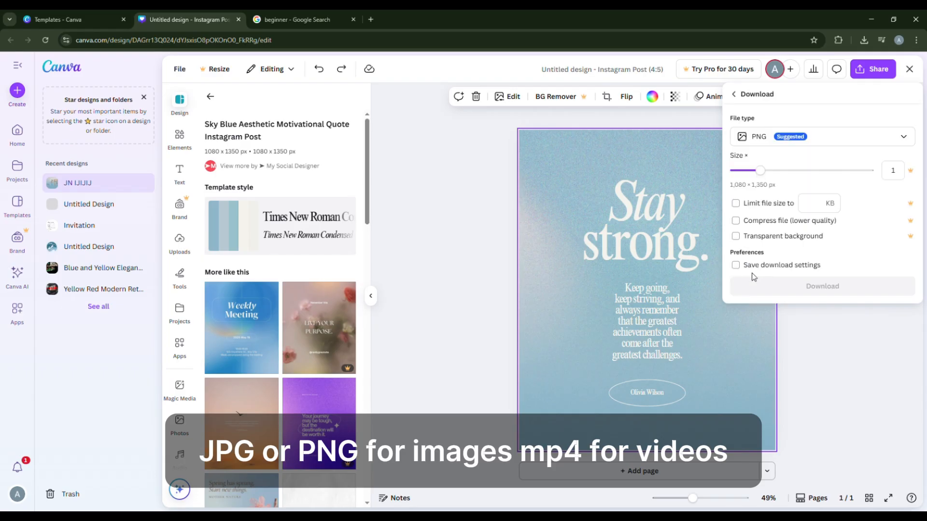
click(777, 139)
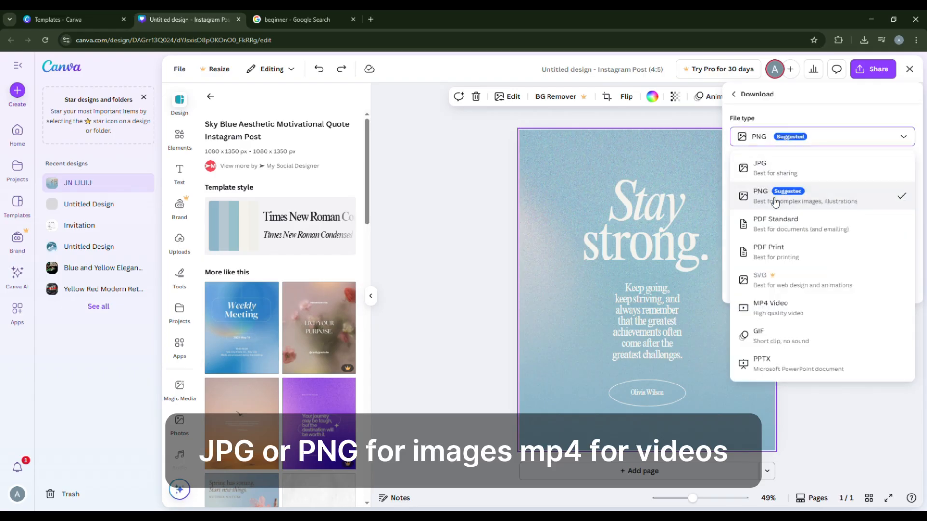
click(763, 140)
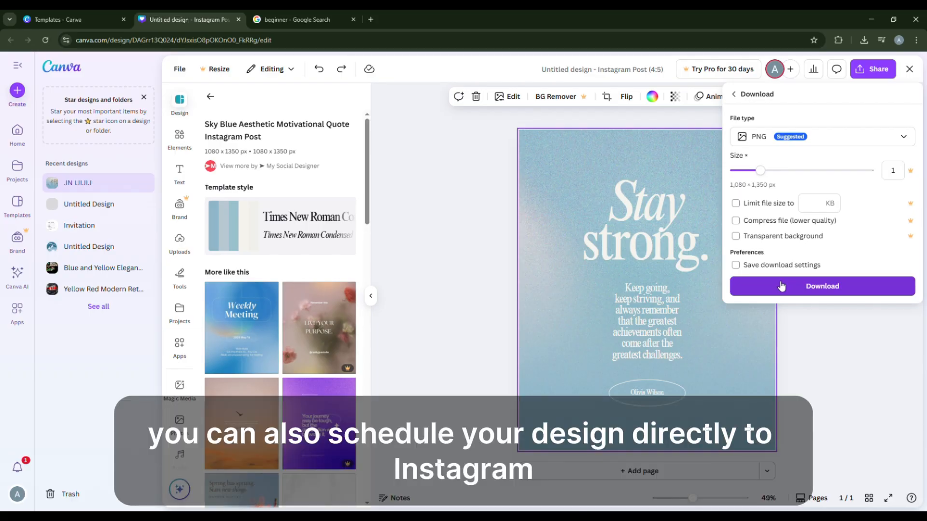
click(780, 285)
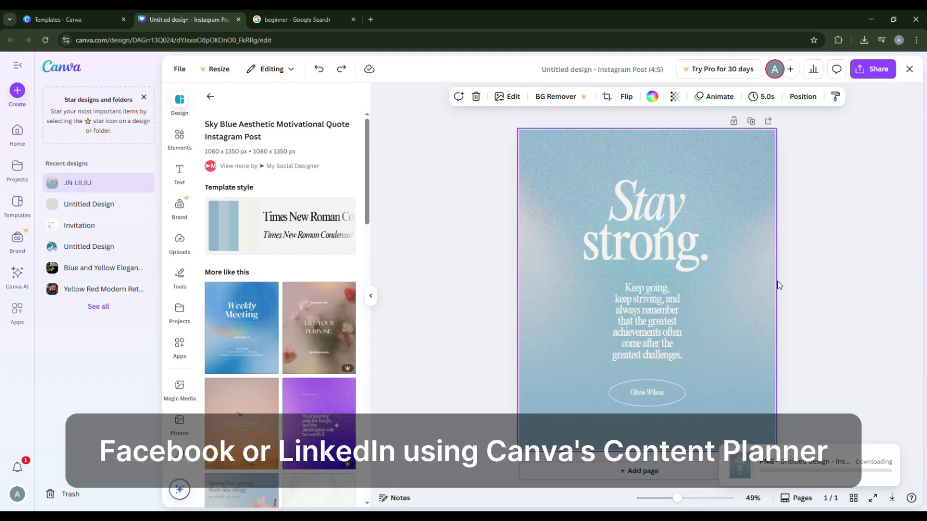
Step: Download the design once more with the default settings from the share options
click(883, 76)
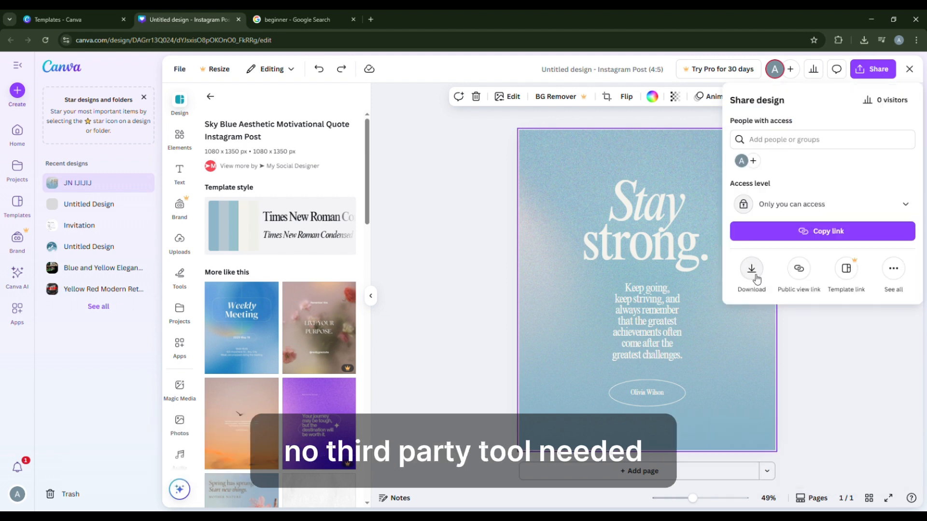
click(755, 278)
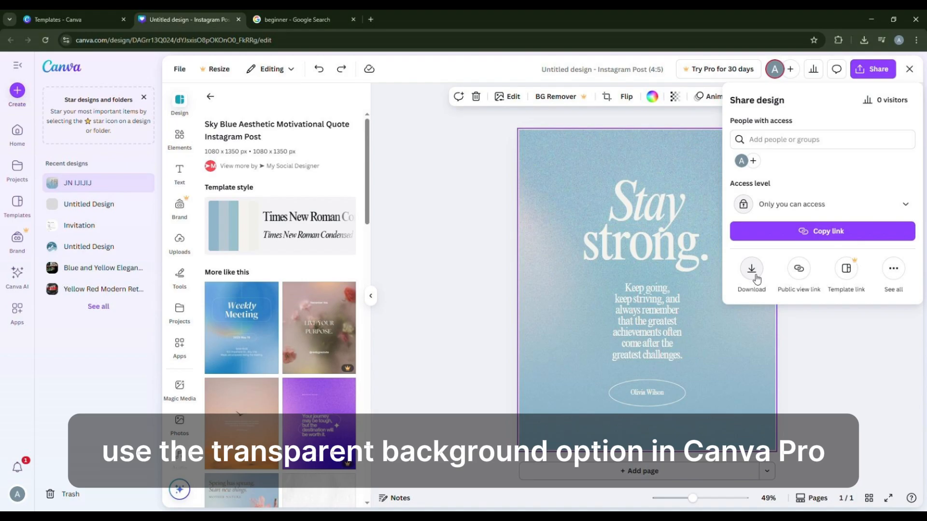
click(752, 271)
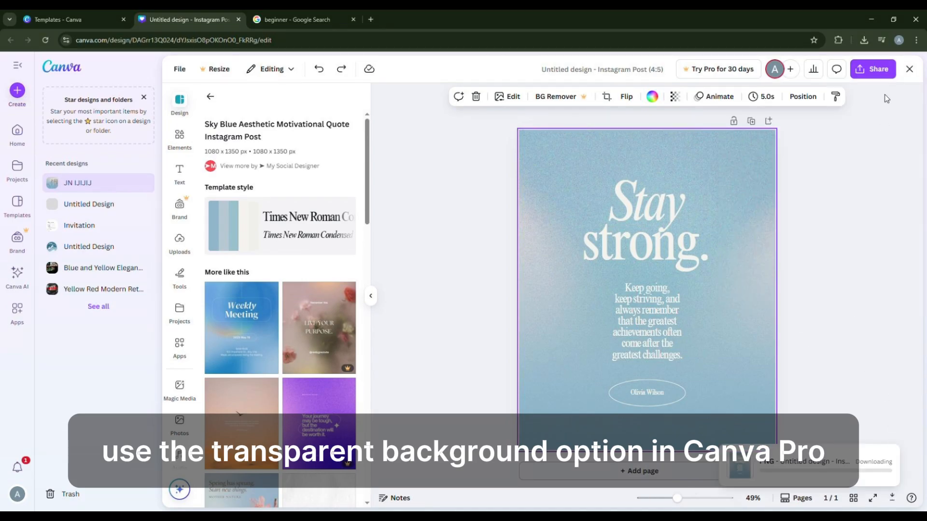